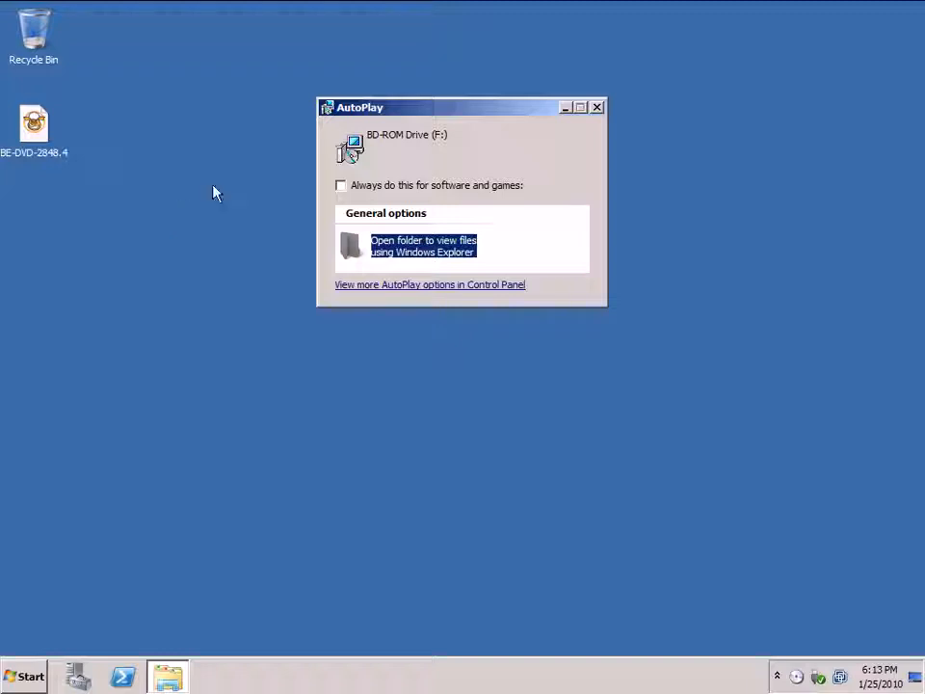
Step: Open the BD-ROM Drive (F:) files and run the Browser application with English as the language
left_click(424, 248)
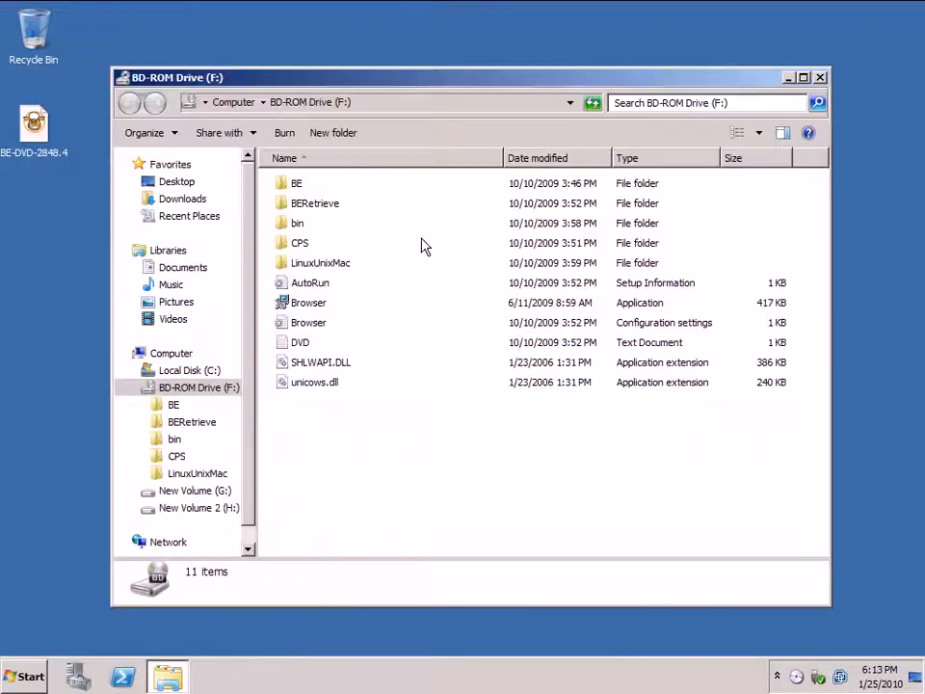
double_click(310, 305)
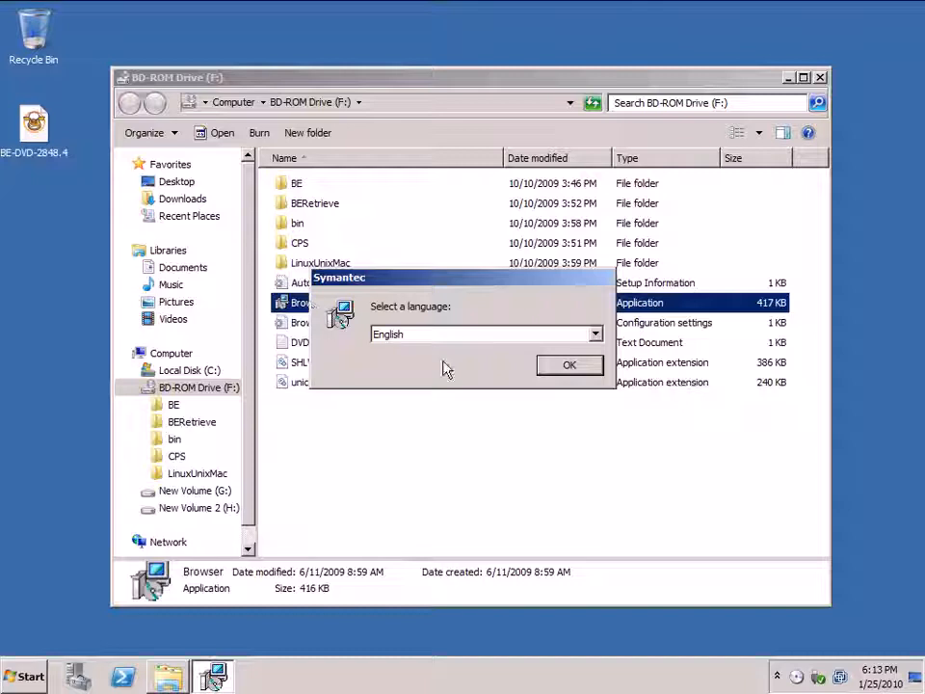
left_click(596, 336)
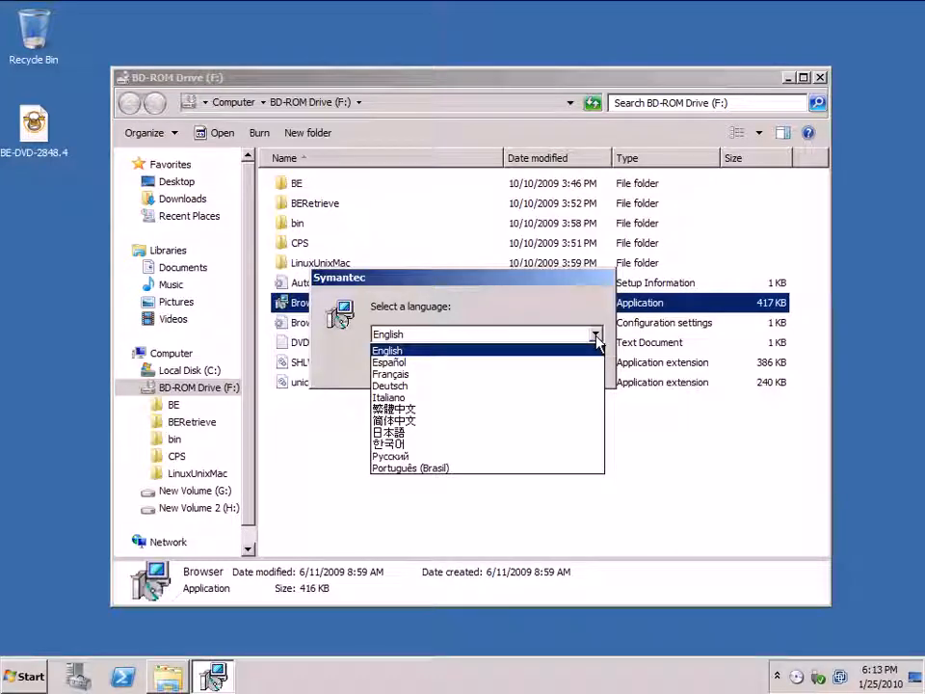
left_click(592, 350)
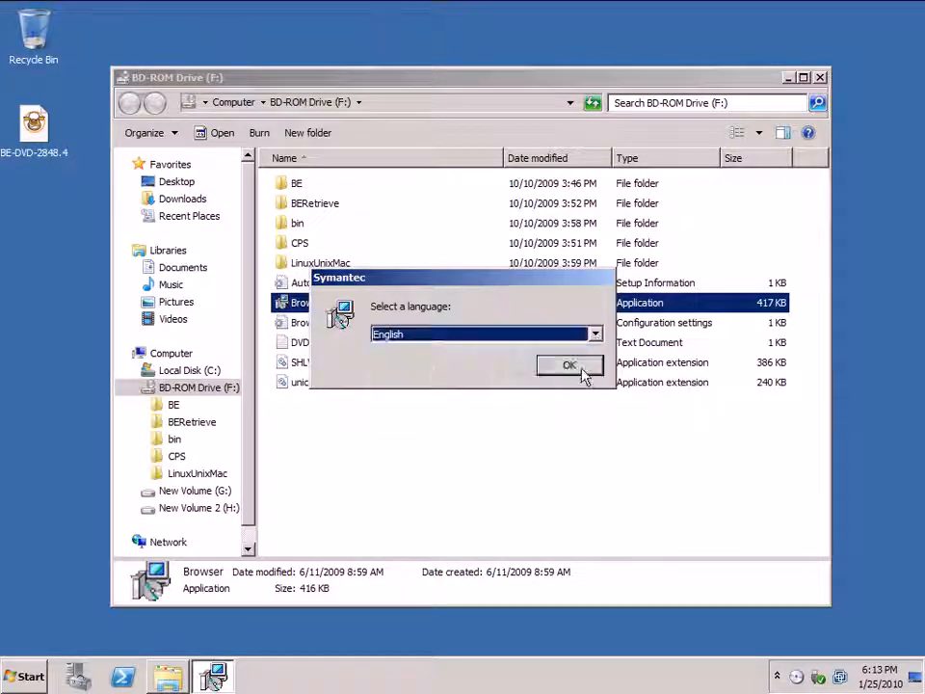
left_click(587, 373)
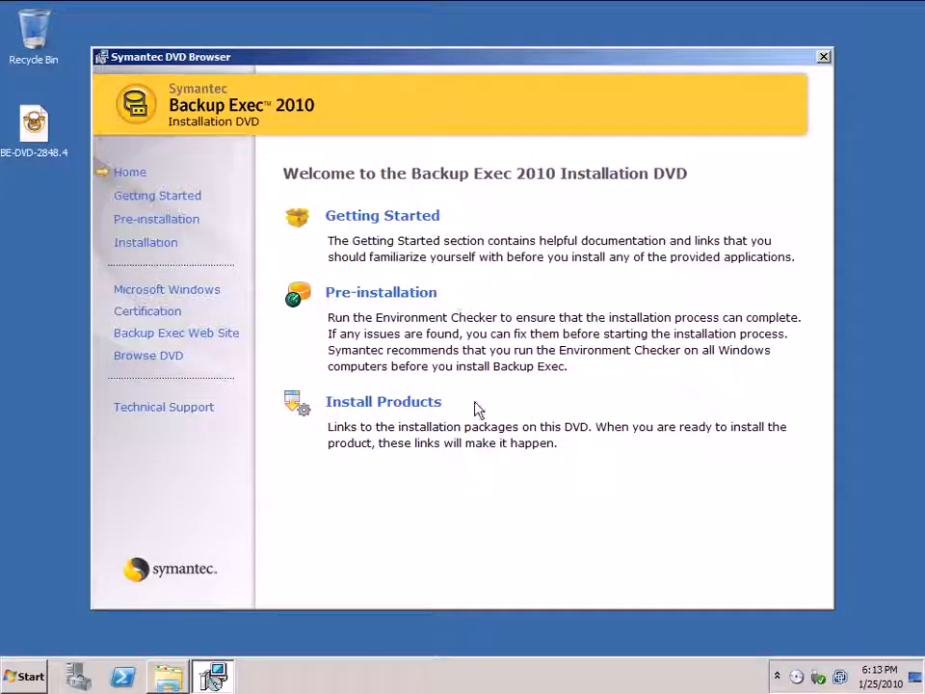
Step: Start the Backup Exec installation from the installation DVD's list of products
left_click(423, 405)
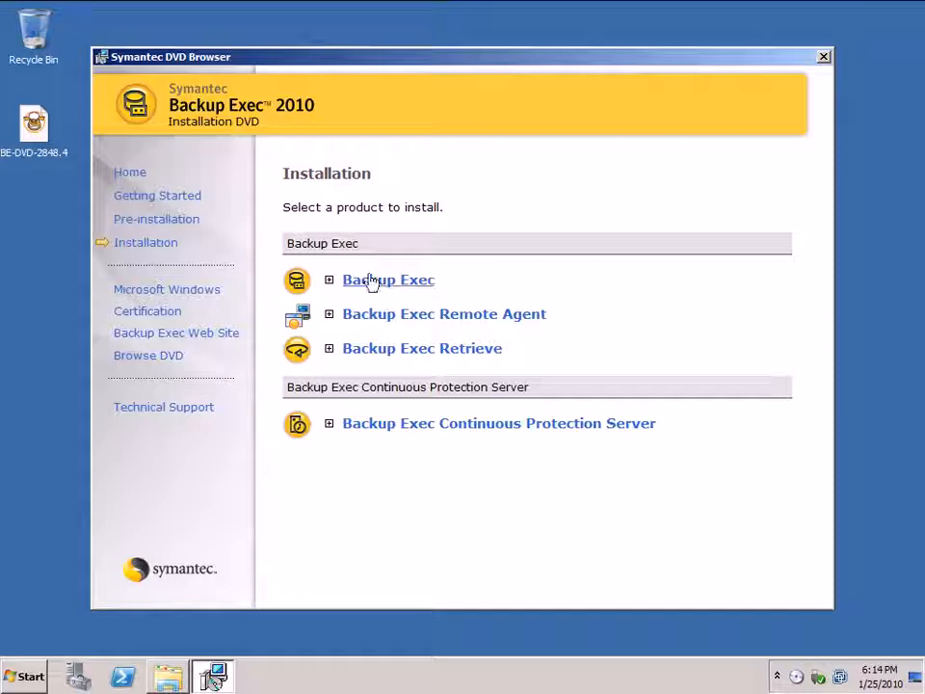
left_click(329, 282)
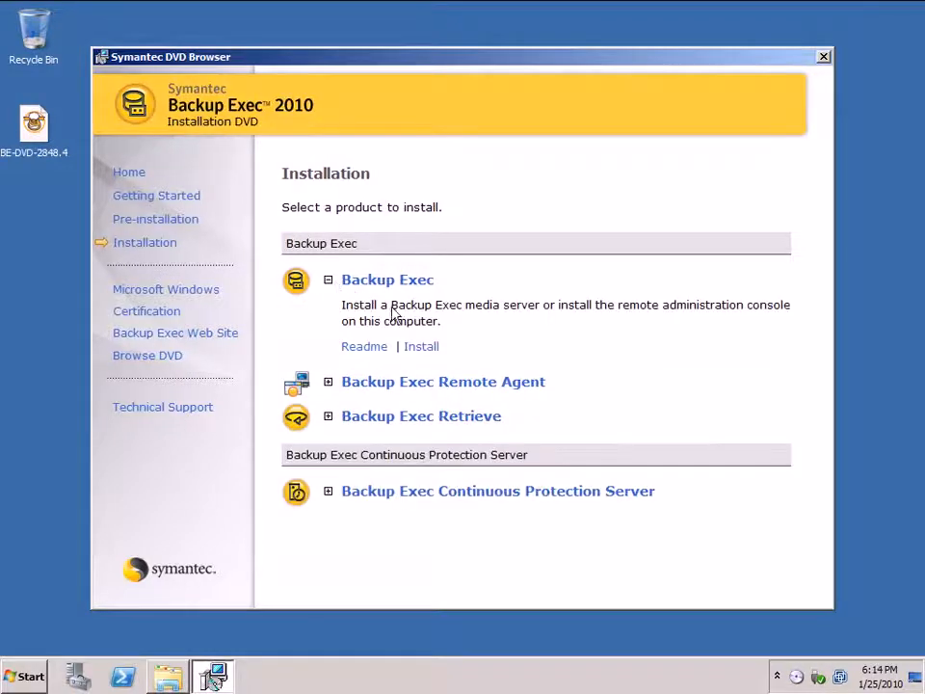
left_click(424, 347)
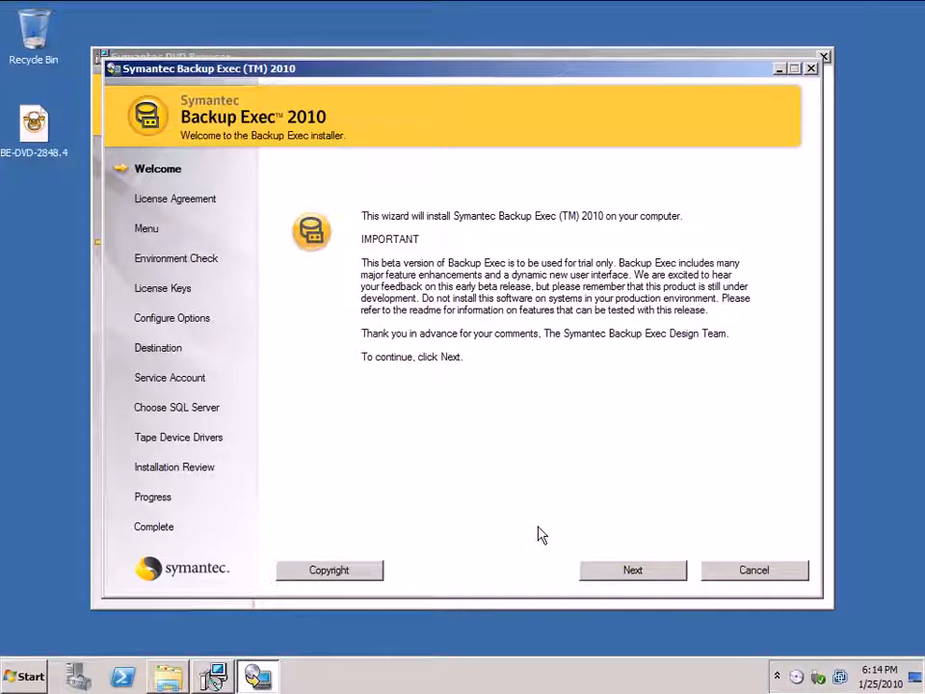
Step: Accept the license agreement and proceed with a local install of the Backup Exec software and options
left_click(631, 570)
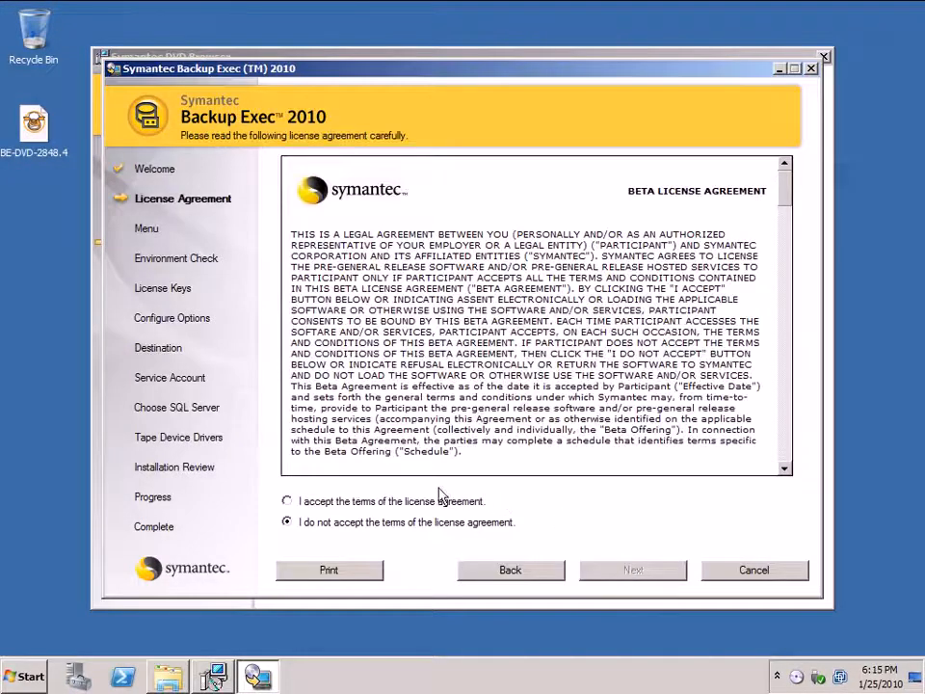
left_click(287, 502)
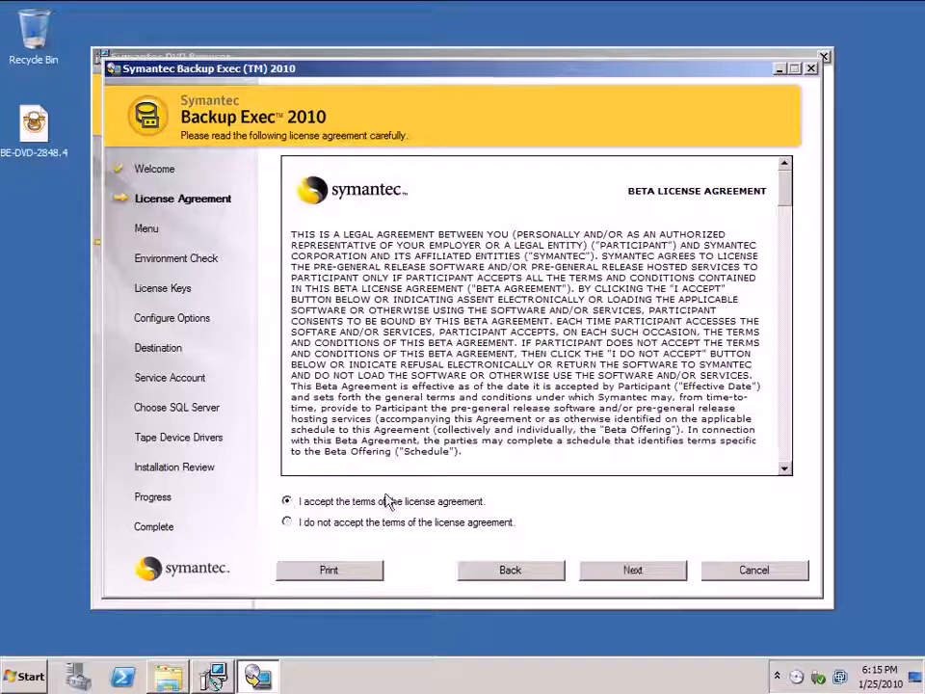
left_click(640, 570)
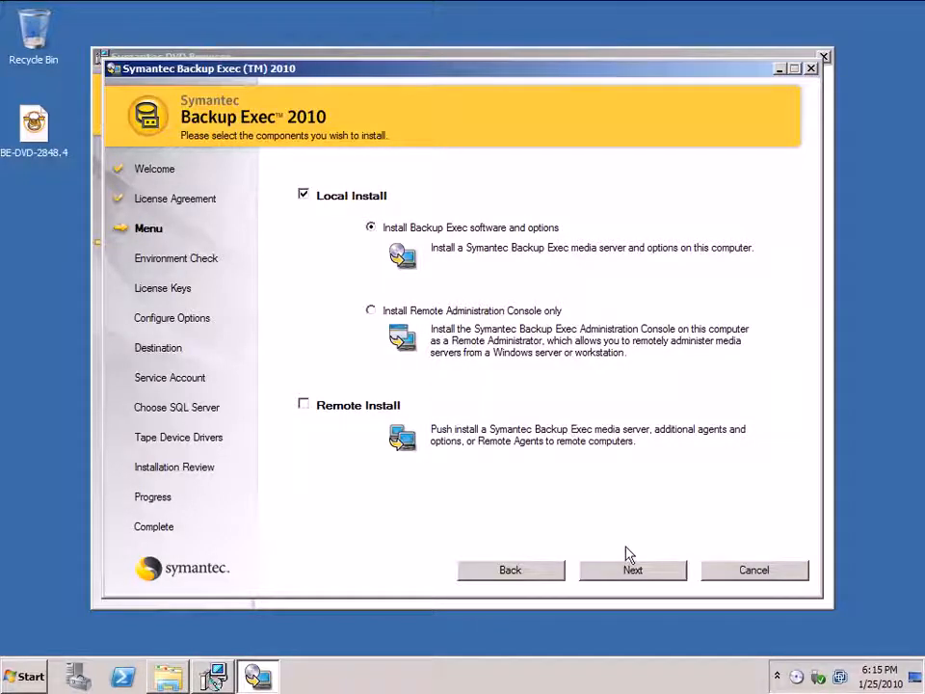
left_click(633, 569)
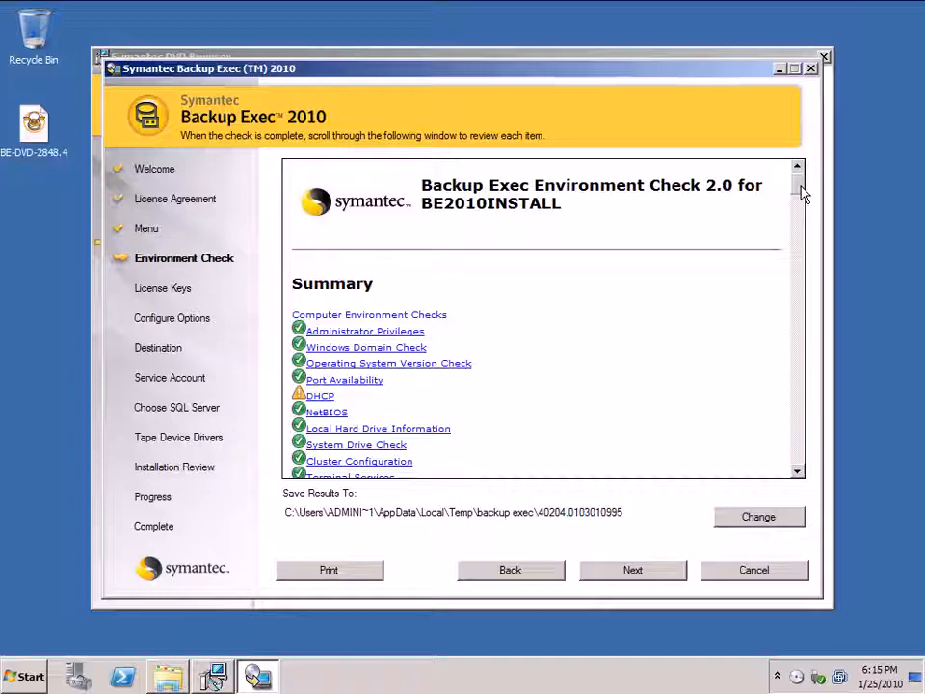
Step: Review the environment check results and proceed with the trial without entering license keys
left_click_drag(800, 194, 814, 235)
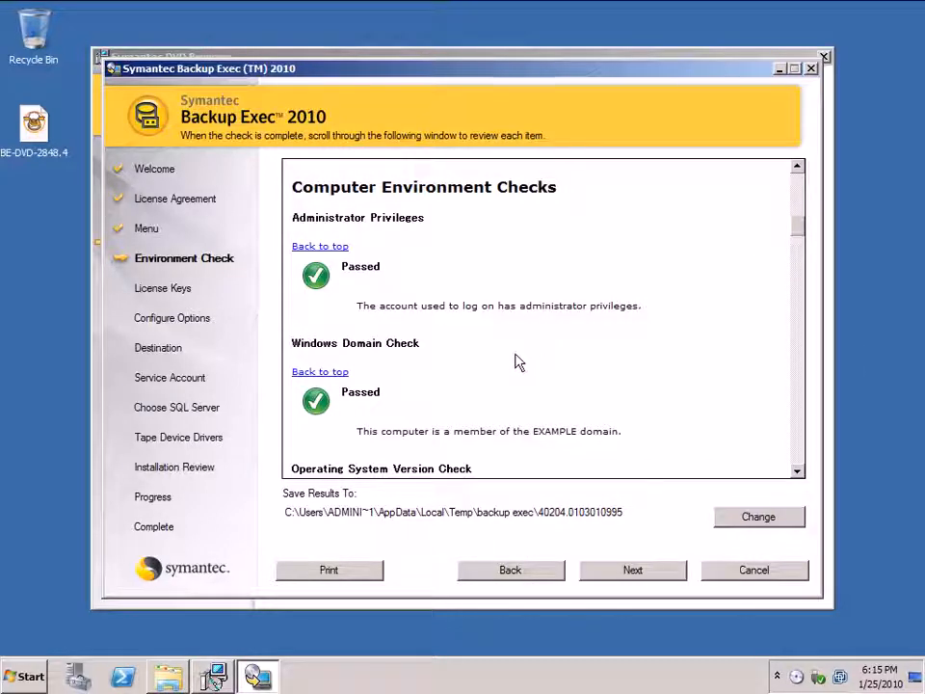
left_click(632, 571)
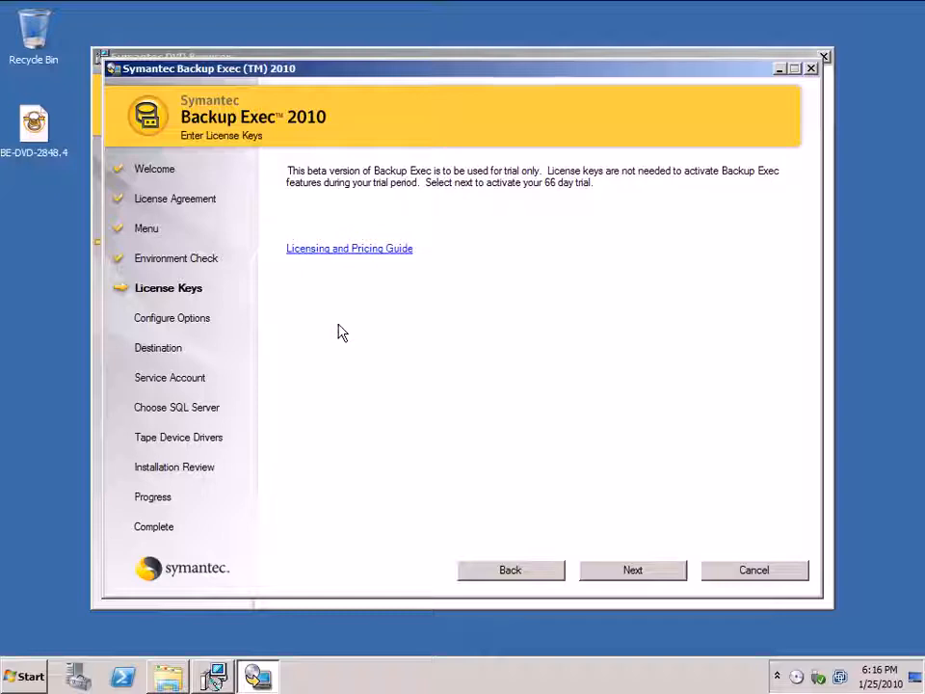
left_click(611, 573)
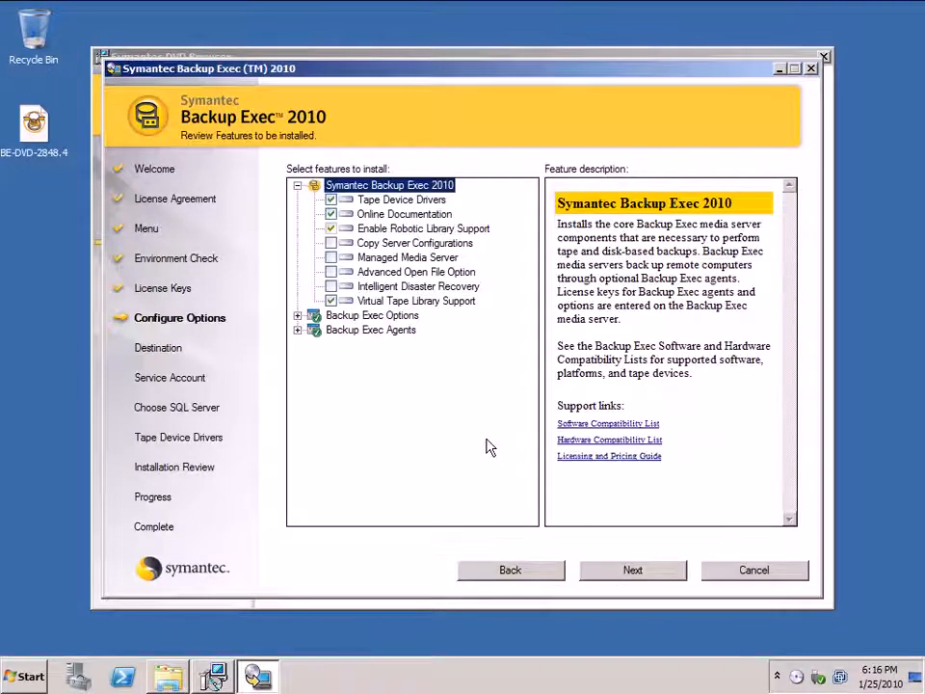
Step: Add the Deduplication Option to the features to install and accept C:\Program Files\Symantec\Backup Exec\ as the destination folder
left_click(298, 316)
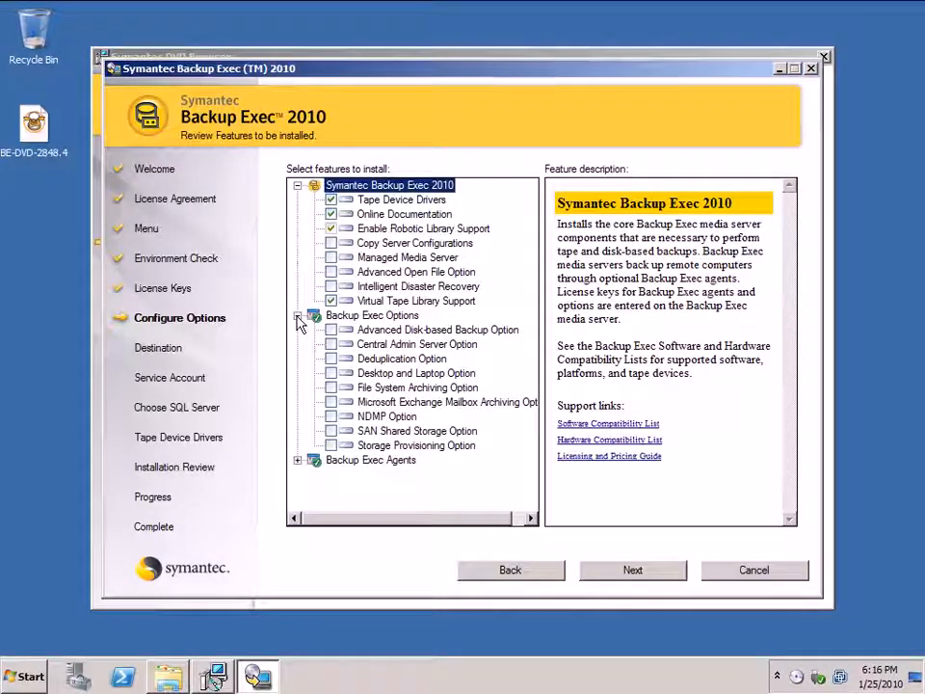
left_click(331, 360)
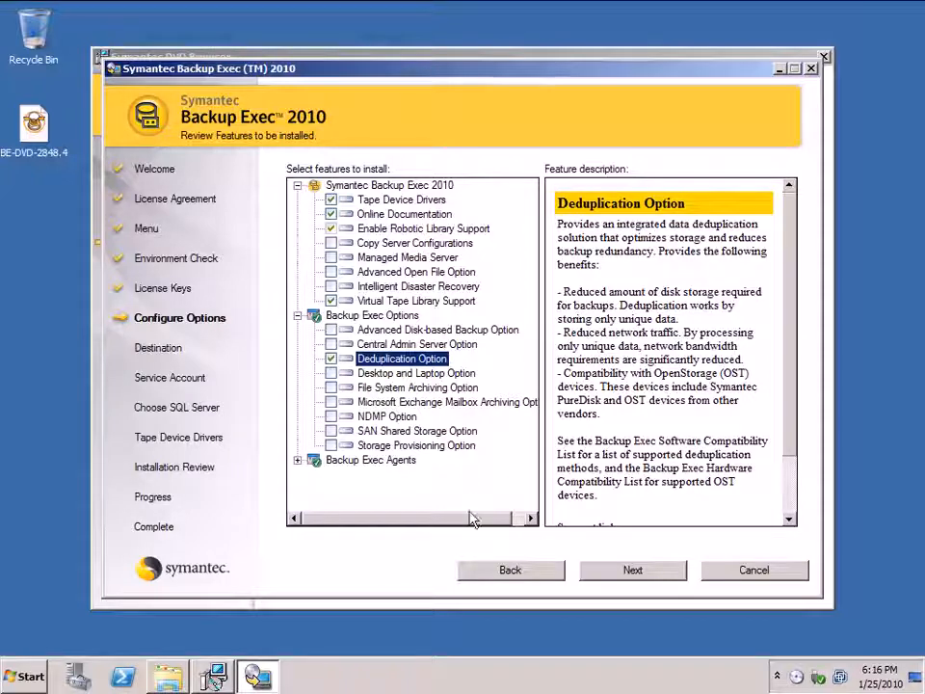
left_click(298, 462)
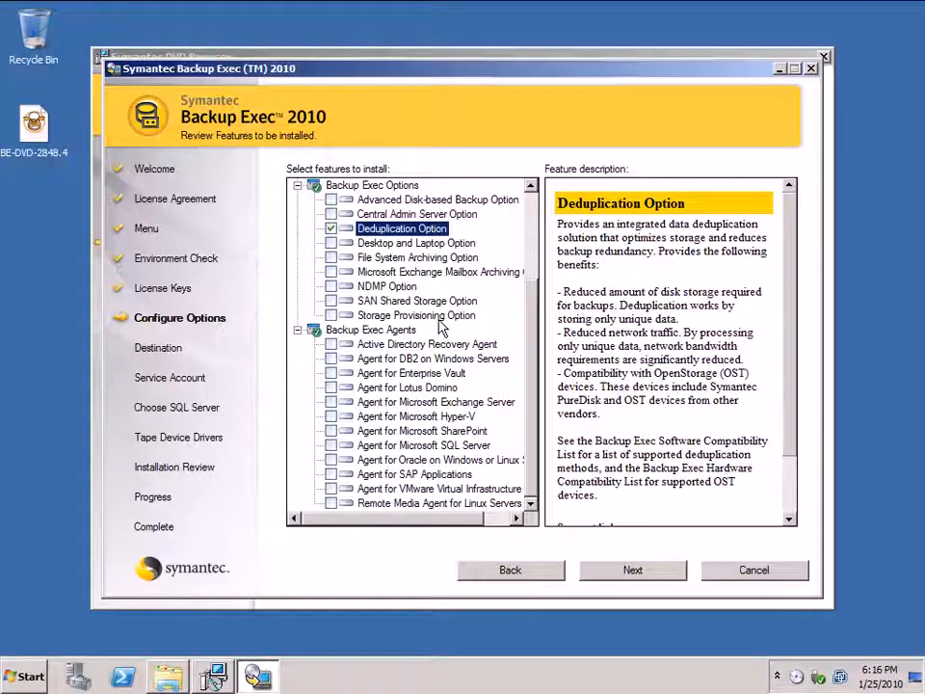
left_click(632, 571)
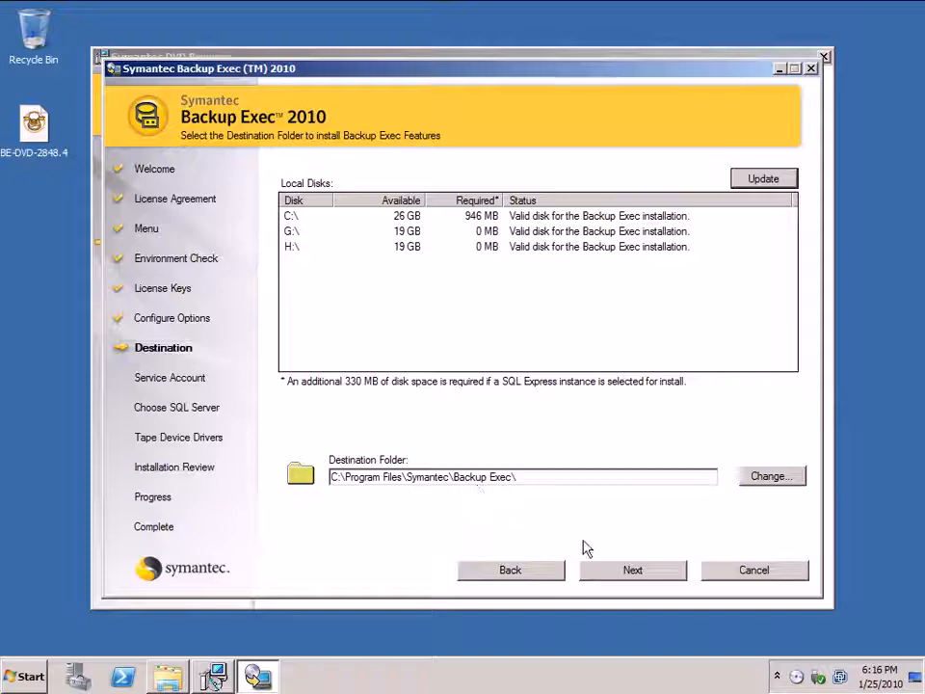
left_click(634, 570)
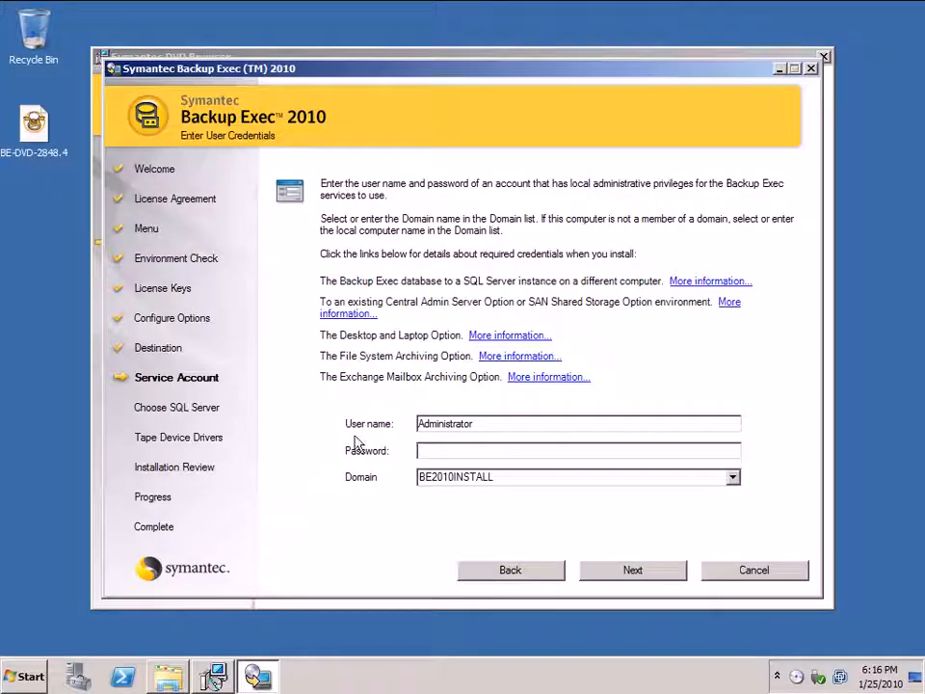
Step: Enter the service account password for the Administrator user in the BE2010INSTALL domain and submit the credentials
left_click(732, 478)
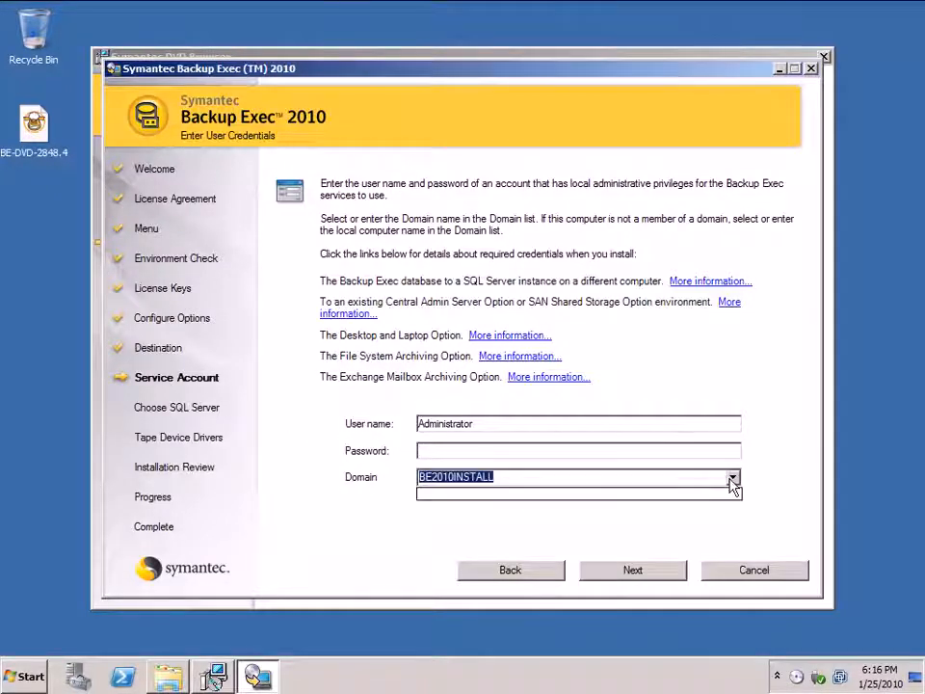
left_click(732, 478)
left_click(545, 450)
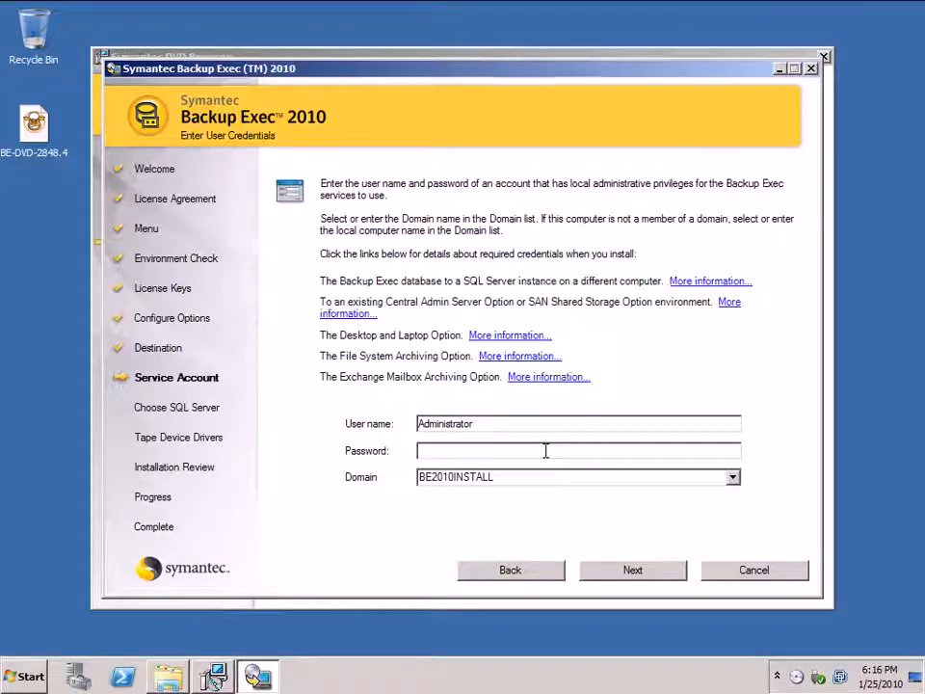
type("•••••••")
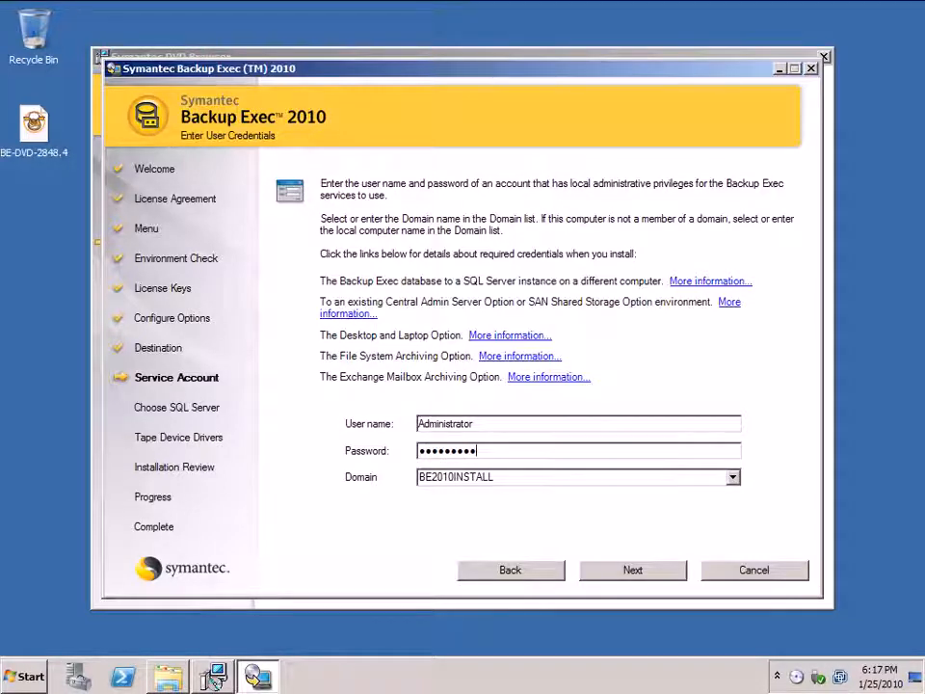
left_click(634, 570)
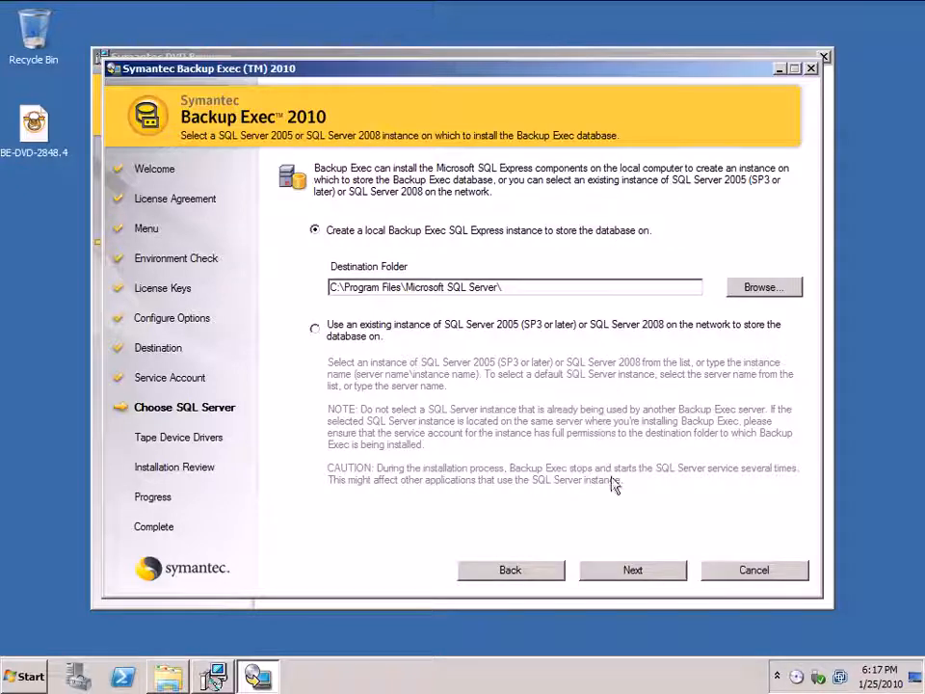
Step: Accept a local SQL Express instance and Symantec drivers for all tape devices, and start the installation after reviewing the summary
left_click(632, 570)
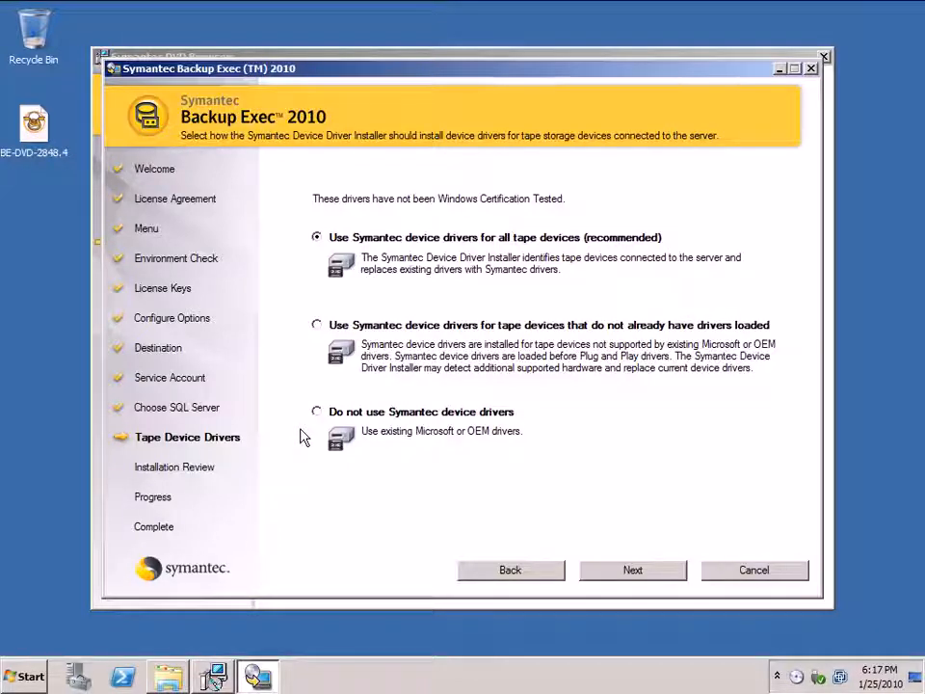
left_click(634, 571)
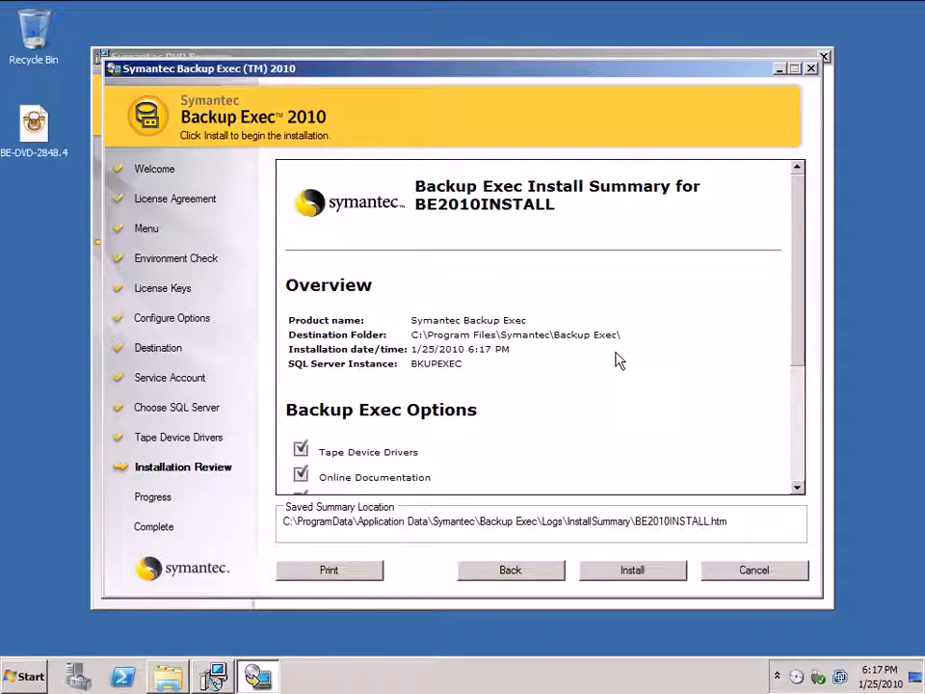
left_click_drag(797, 295, 800, 417)
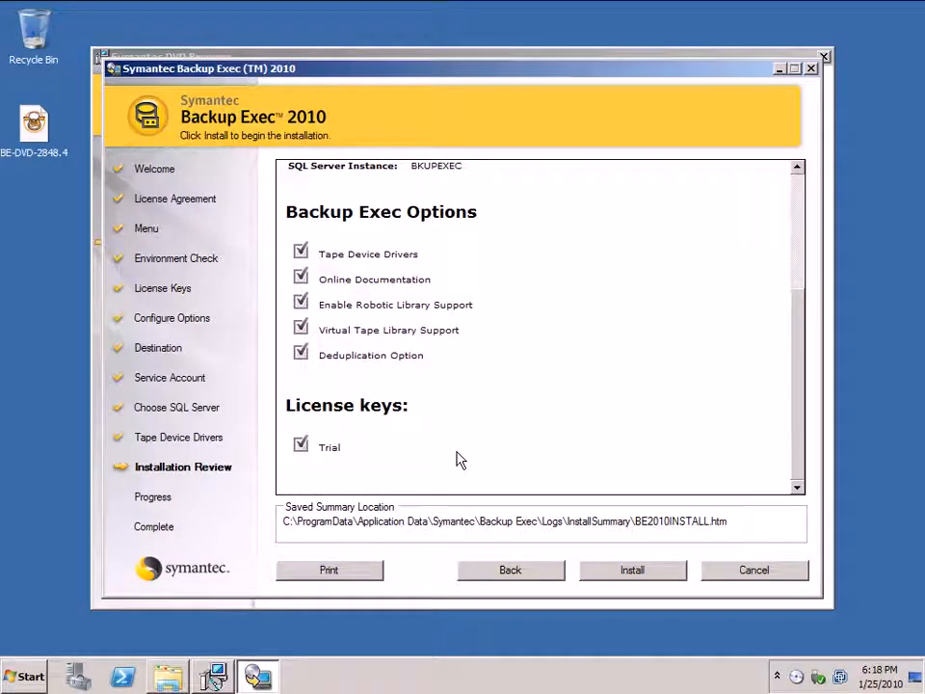
left_click(631, 571)
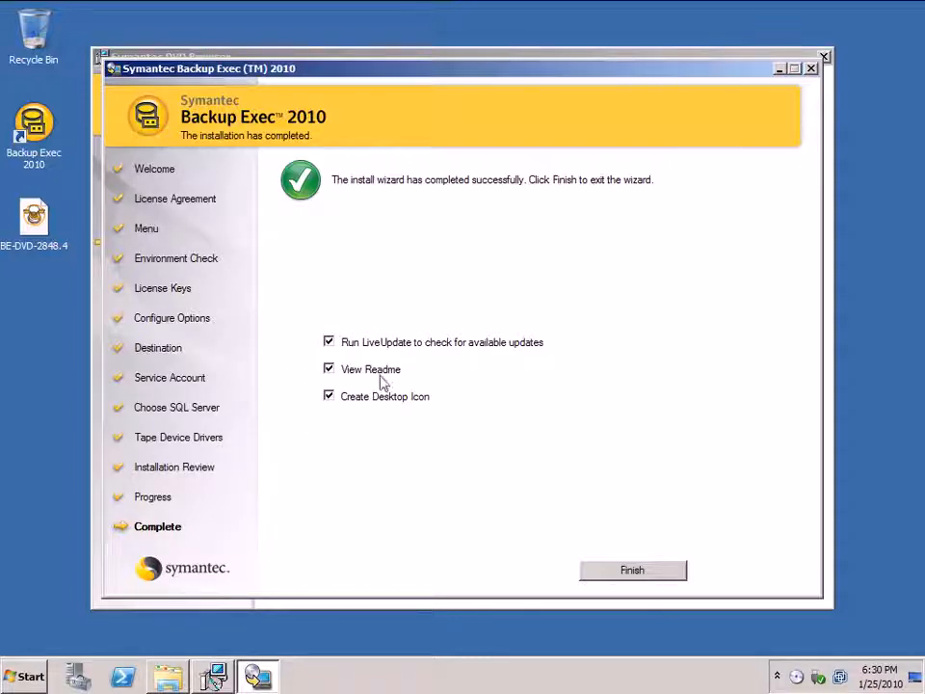
Step: Finish the installer without running LiveUpdate or viewing the Readme, and close the DVD browser and drive folder windows
left_click(329, 371)
left_click(328, 342)
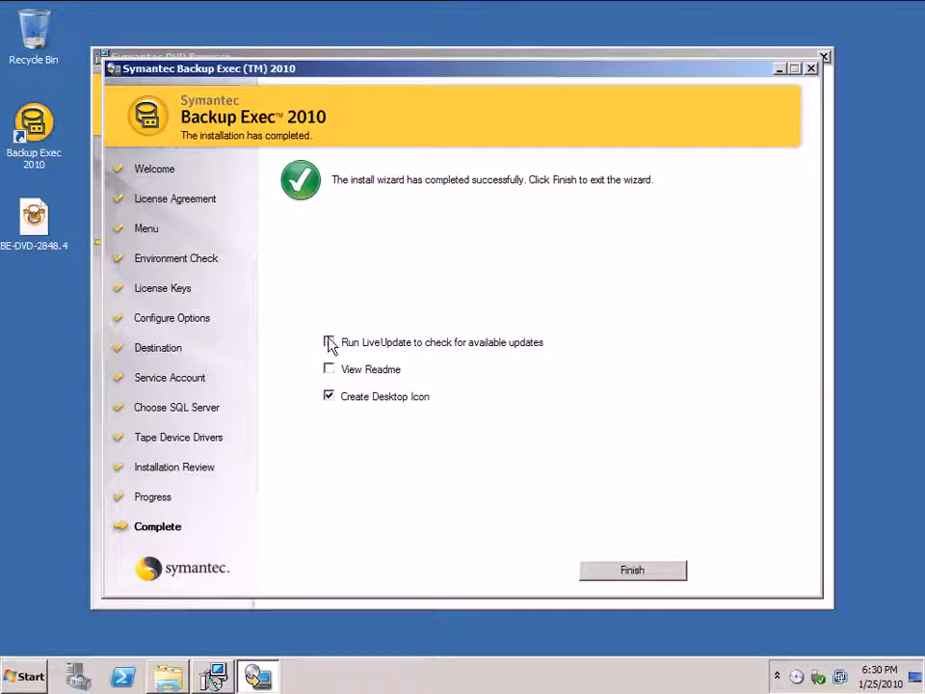
left_click(667, 569)
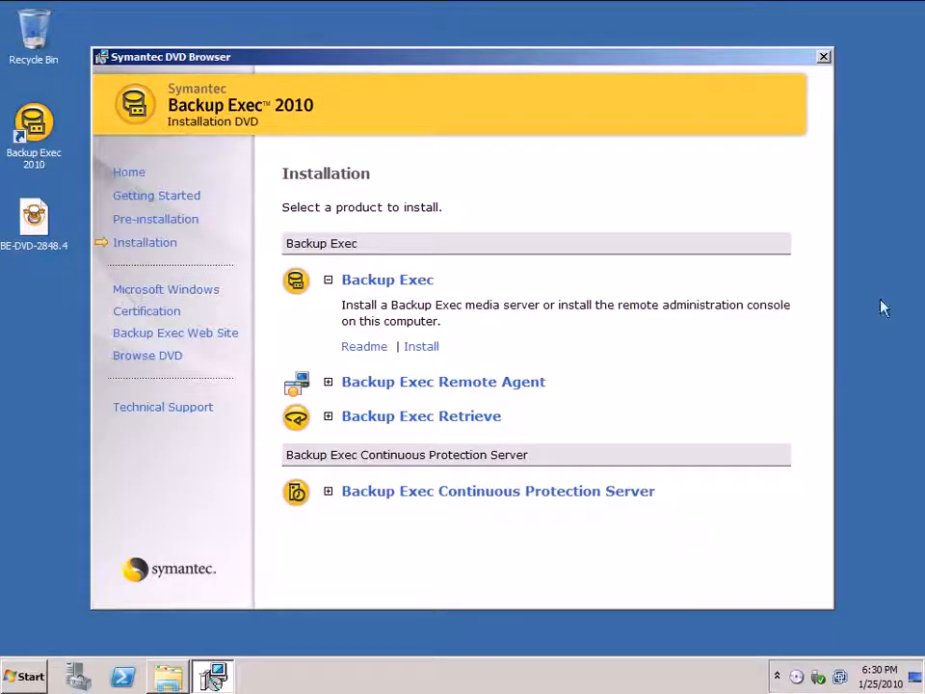
left_click(824, 57)
left_click(820, 78)
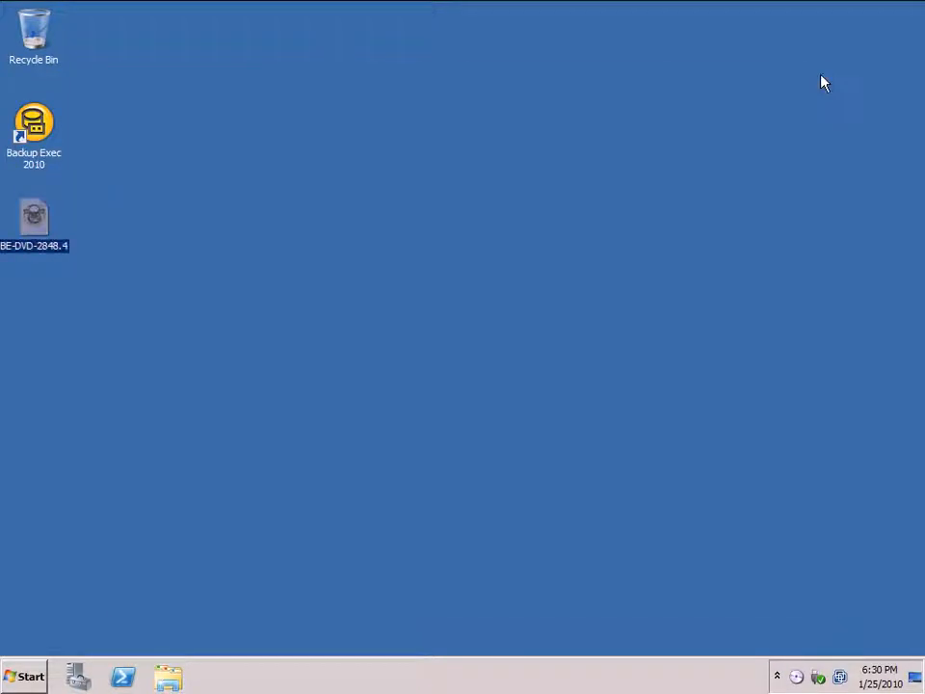
Step: Open the newly installed Backup Exec 2010 and maximize its window
double_click(33, 123)
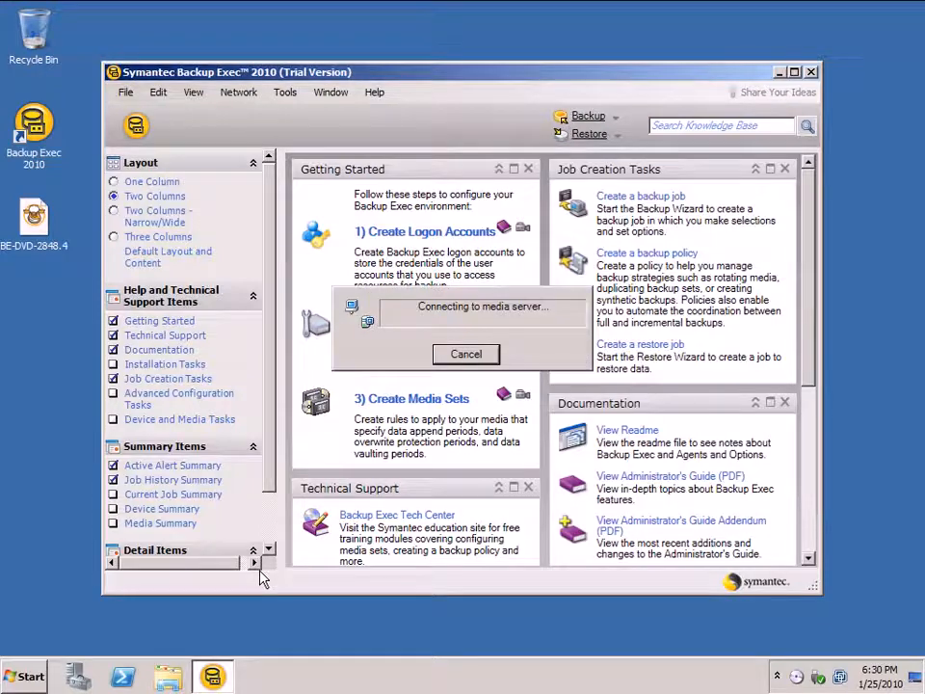
left_click(794, 73)
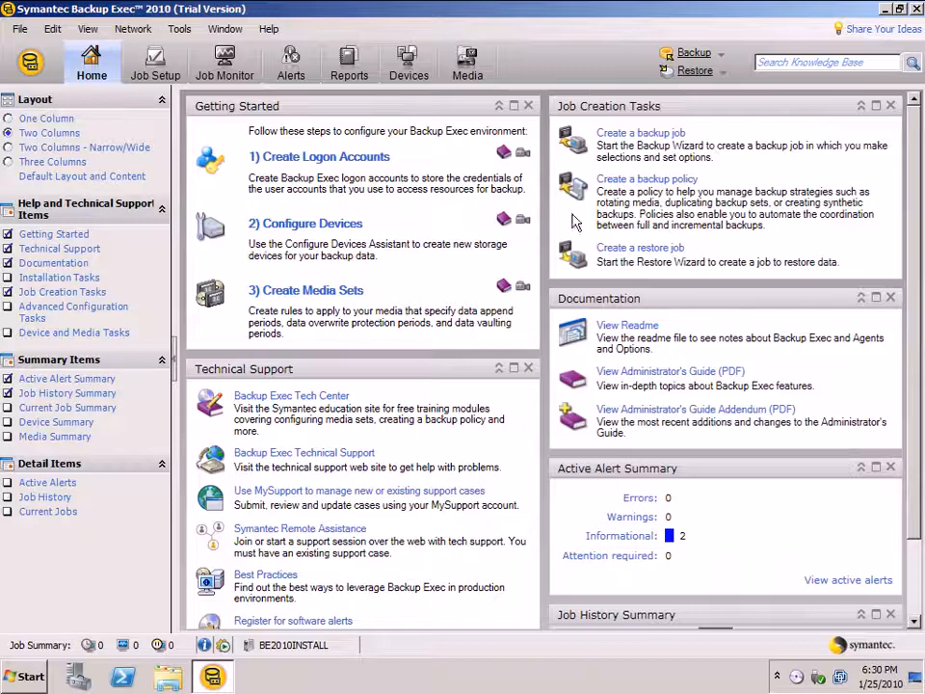